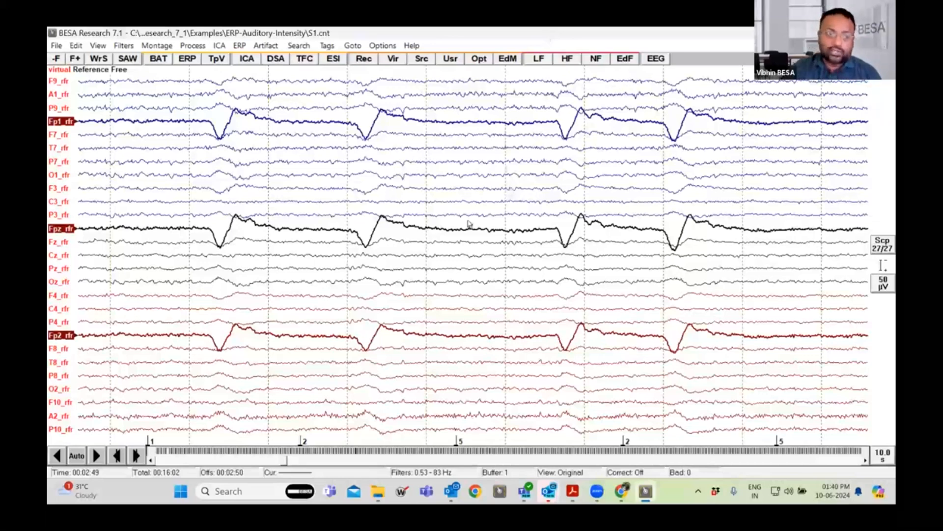
Search the computer for "dip", launch DipoleSimulator and maximize its window.
{"action": "left_click", "coordinate": [231, 491]}
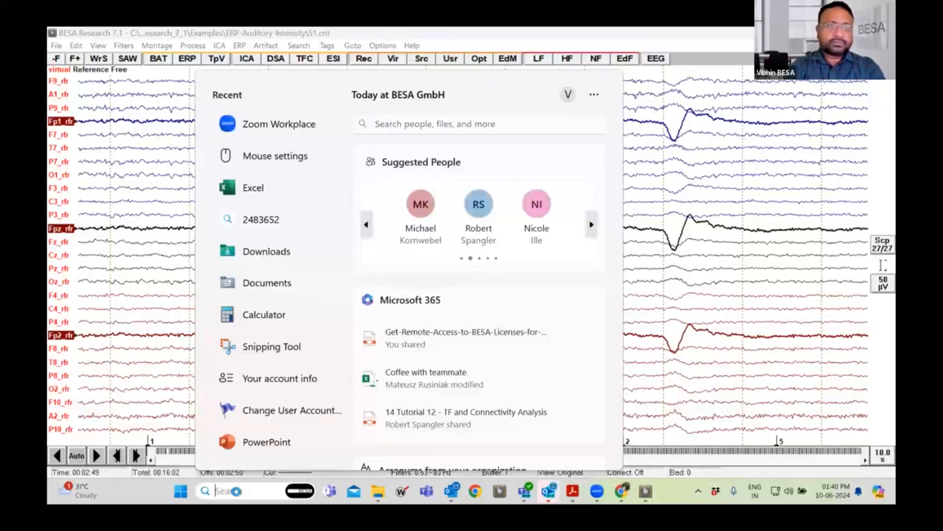
{"action": "type", "text": "dip"}
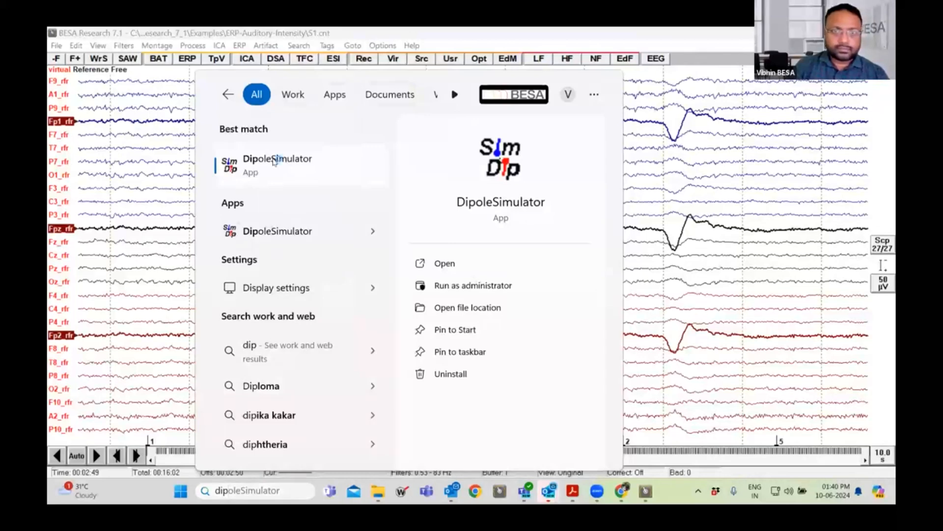
{"action": "left_click", "coordinate": [275, 162]}
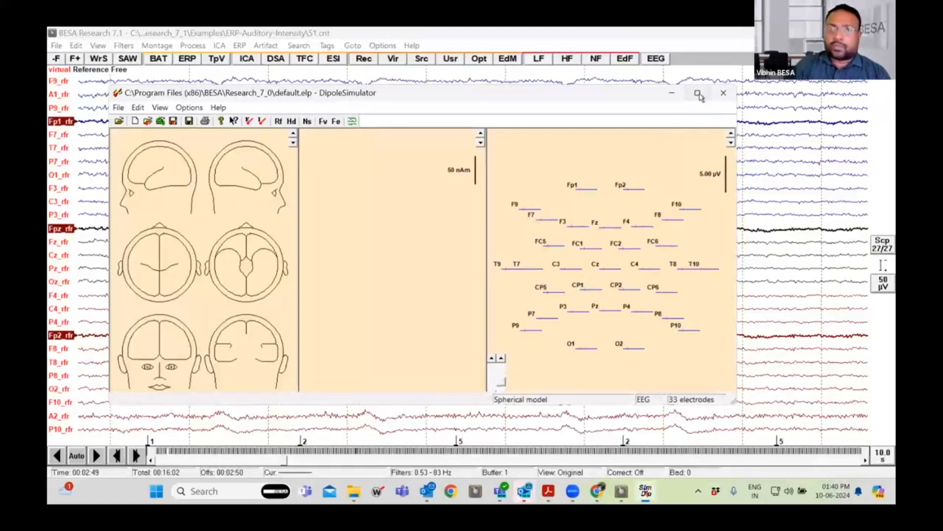
{"action": "mouse_move", "coordinate": [699, 95]}
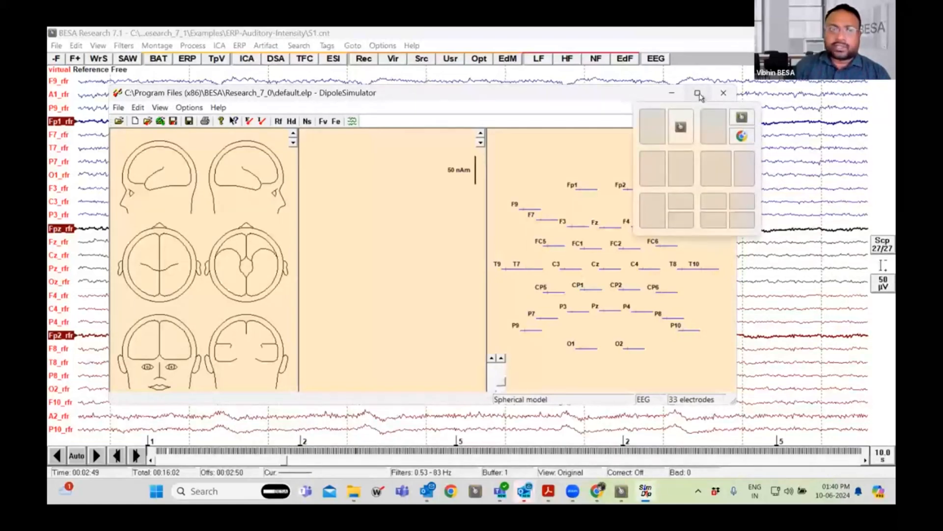
{"action": "left_click", "coordinate": [699, 95]}
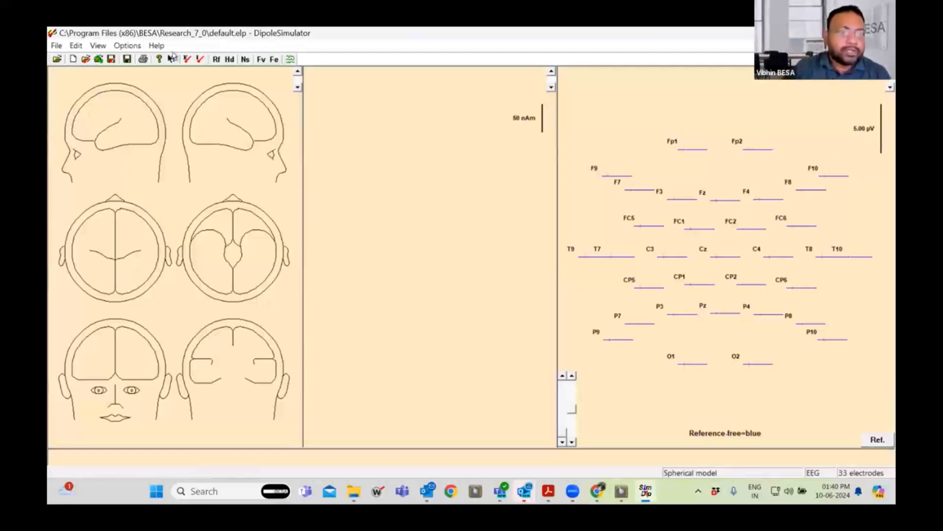
{"action": "left_click", "coordinate": [93, 47]}
{"action": "mouse_move", "coordinate": [77, 47]}
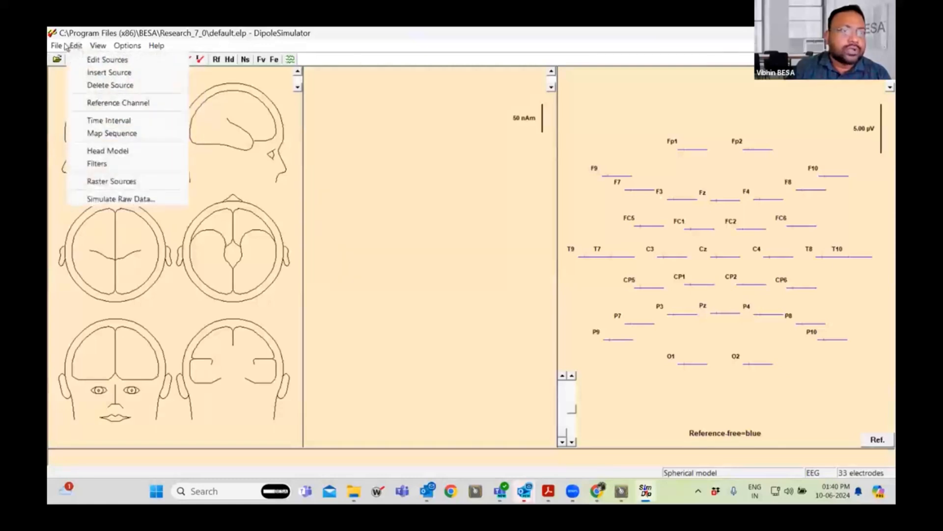
{"action": "left_click", "coordinate": [138, 36]}
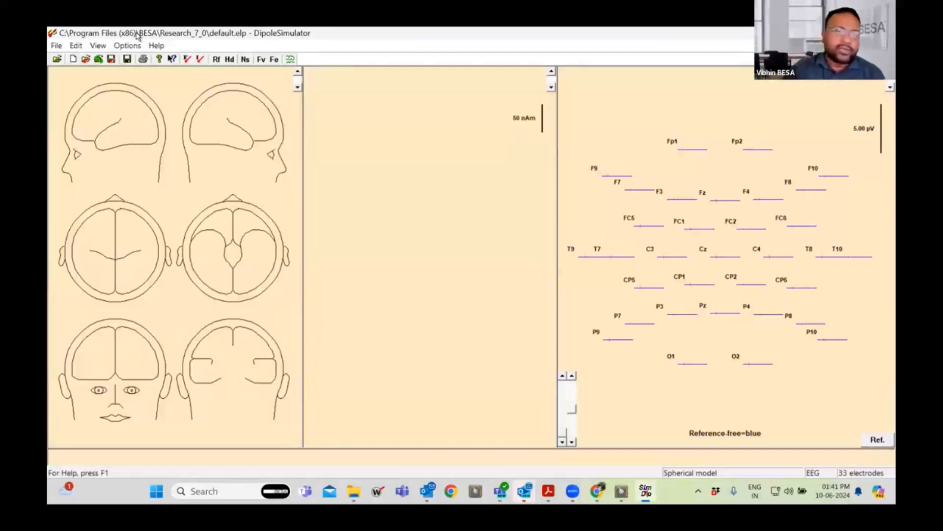
Start loading a model file and browse to the OS (C:) drive.
{"action": "left_click", "coordinate": [57, 46]}
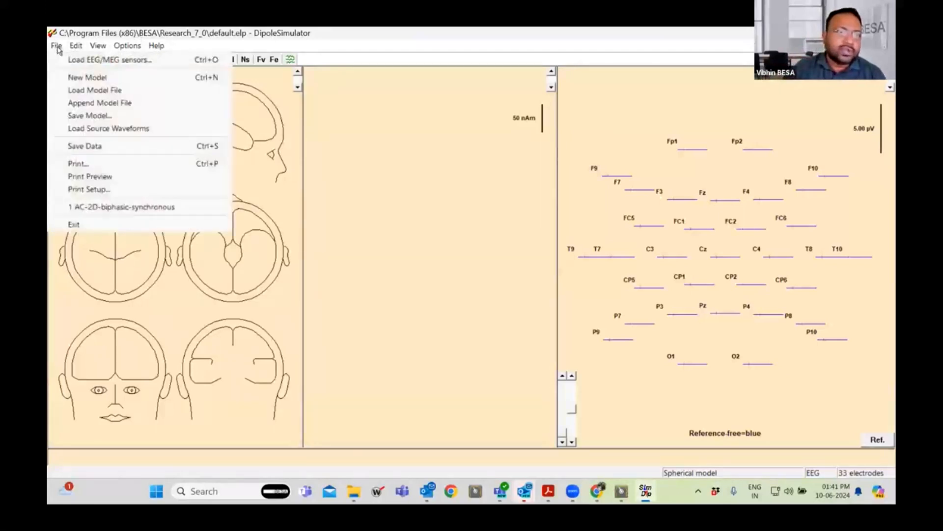
{"action": "left_click", "coordinate": [80, 92]}
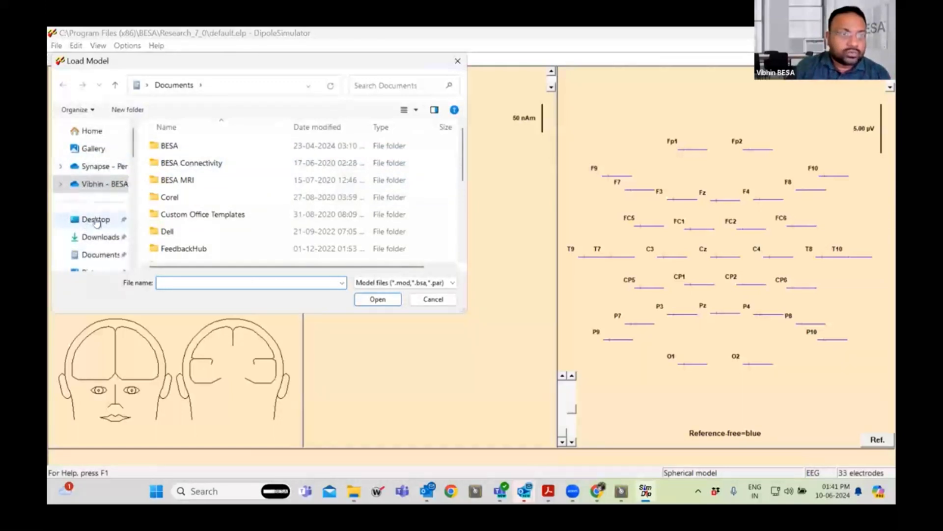
{"action": "left_click", "coordinate": [96, 136]}
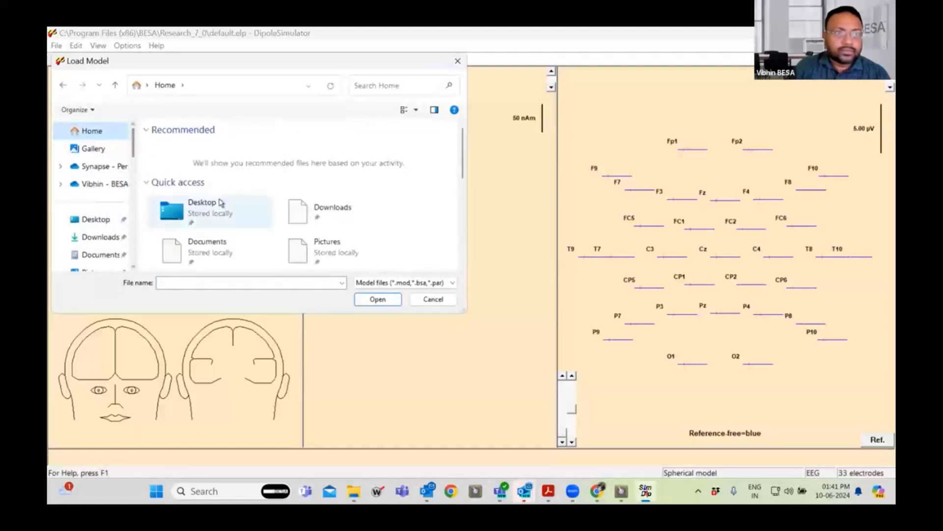
{"action": "scroll", "coordinate": [250, 209], "scroll_direction": "down", "scroll_amount": 4}
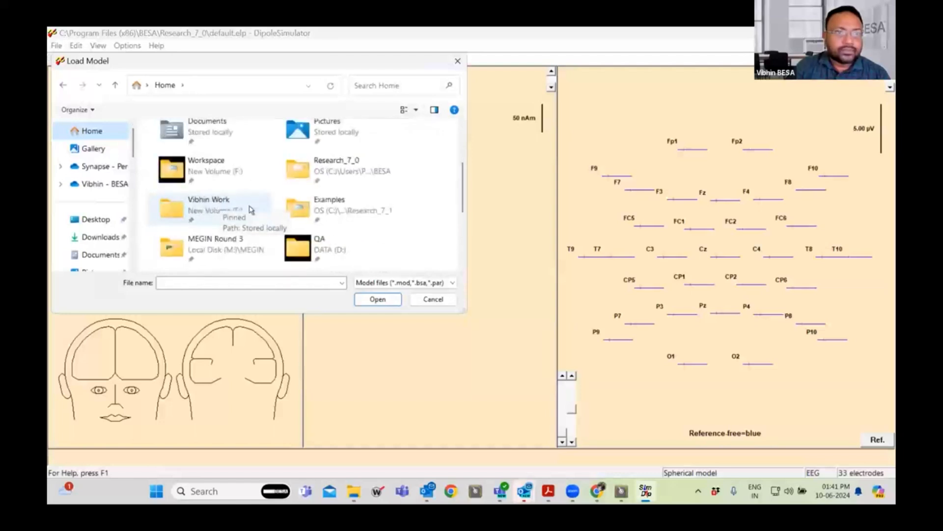
{"action": "scroll", "coordinate": [141, 183], "scroll_direction": "up", "scroll_amount": 4}
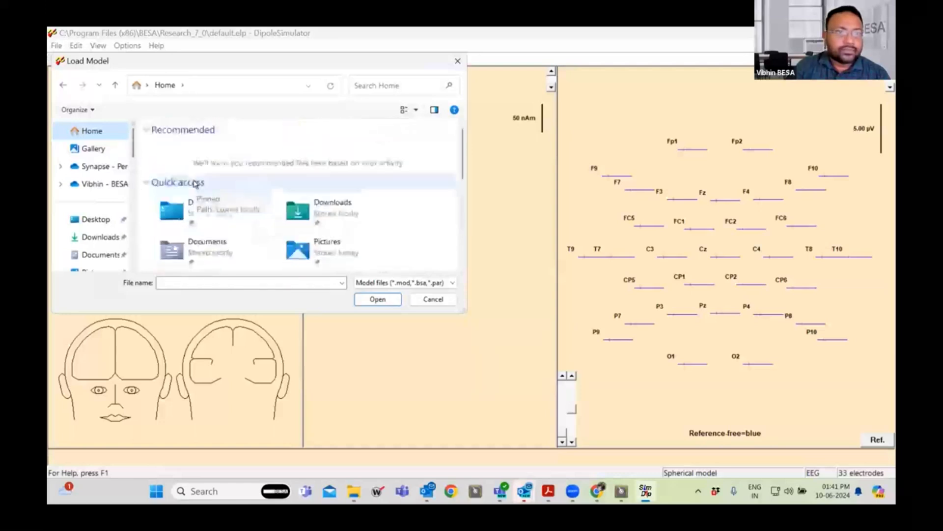
{"action": "left_click_drag", "start_coordinate": [133, 154], "coordinate": [114, 228]}
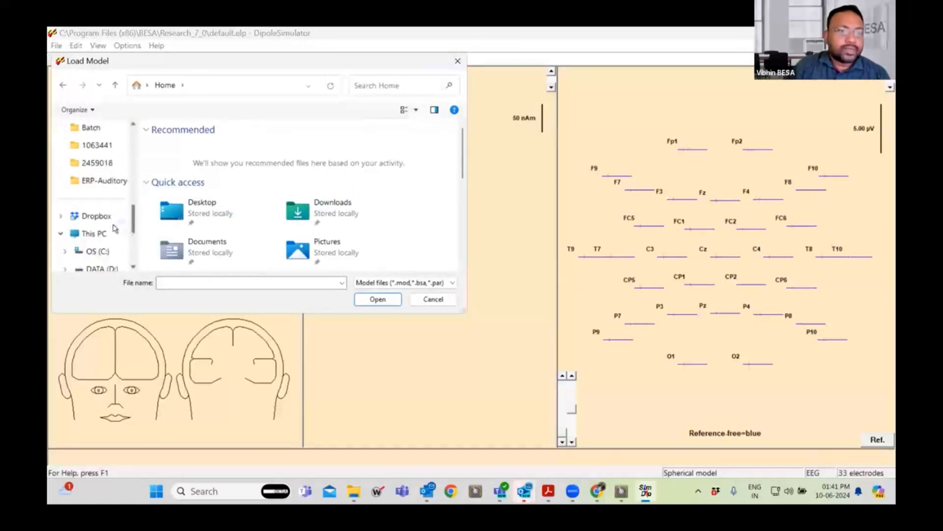
{"action": "left_click", "coordinate": [97, 250]}
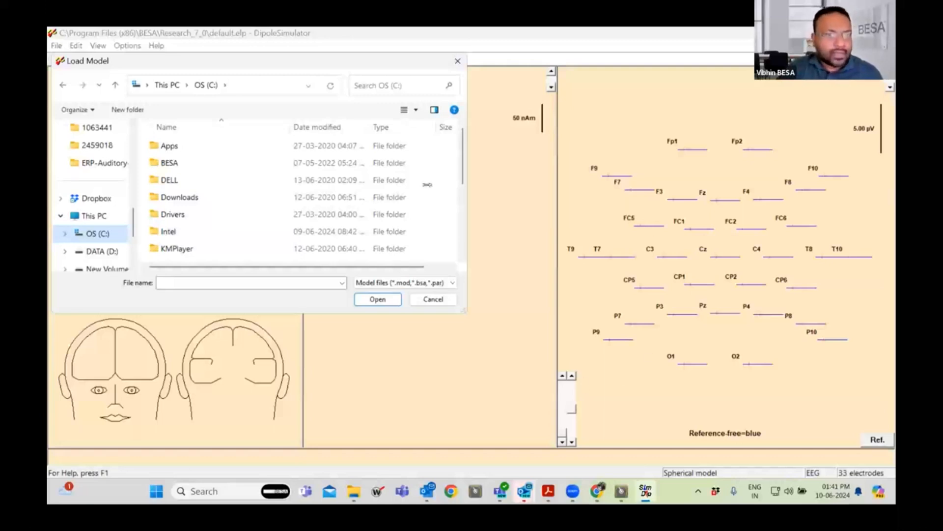
{"action": "scroll", "coordinate": [380, 186], "scroll_direction": "down", "scroll_amount": 2}
{"action": "scroll", "coordinate": [380, 186], "scroll_direction": "down", "scroll_amount": 1}
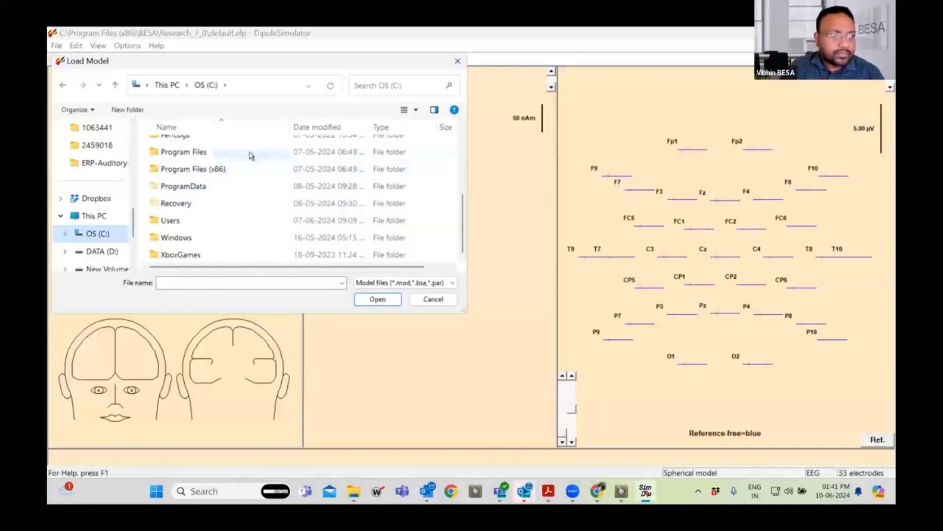
{"action": "left_click", "coordinate": [228, 172]}
{"action": "double_click", "coordinate": [229, 172]}
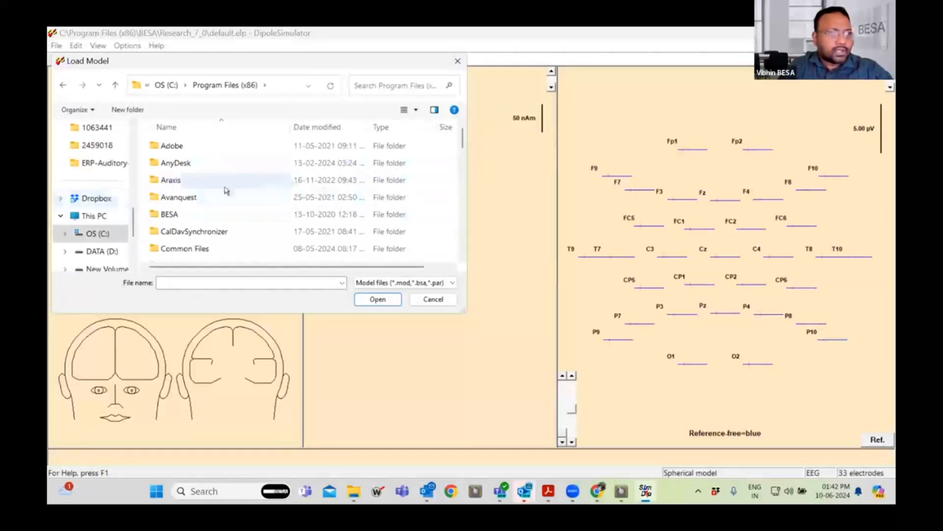
{"action": "left_click", "coordinate": [167, 87]}
Browse from the C: drive to the folder Users\Public\Public Documents\BESA\Research_7_1\Examples.
{"action": "scroll", "coordinate": [234, 231], "scroll_direction": "down", "scroll_amount": 1}
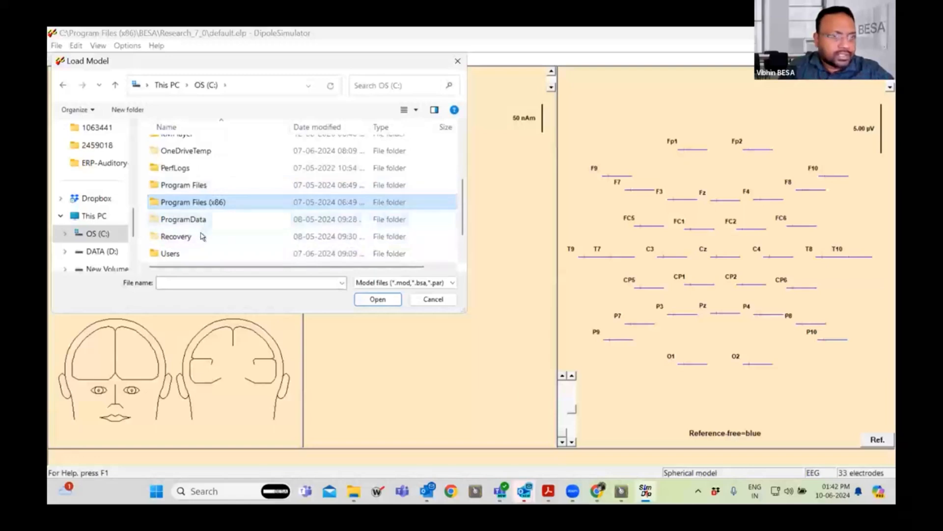
{"action": "double_click", "coordinate": [170, 253]}
{"action": "double_click", "coordinate": [189, 202]}
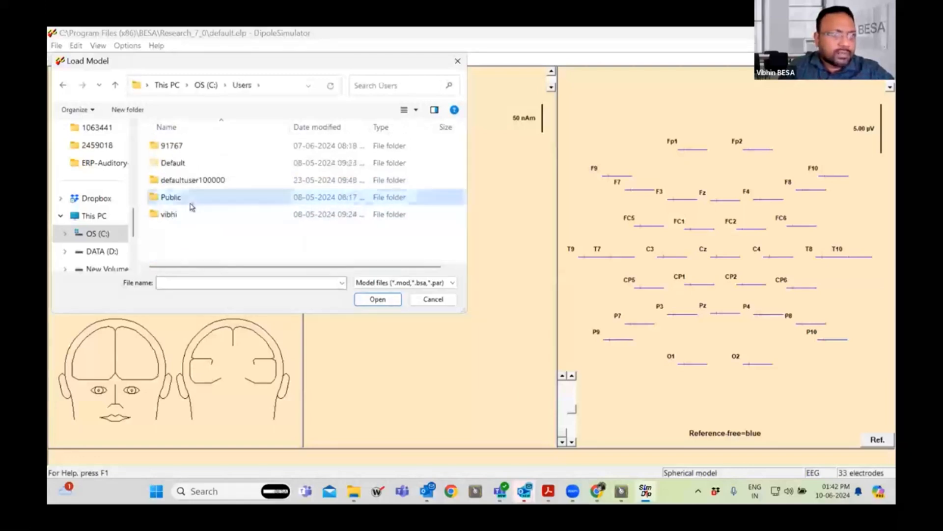
{"action": "left_click", "coordinate": [215, 218]}
{"action": "double_click", "coordinate": [214, 218]}
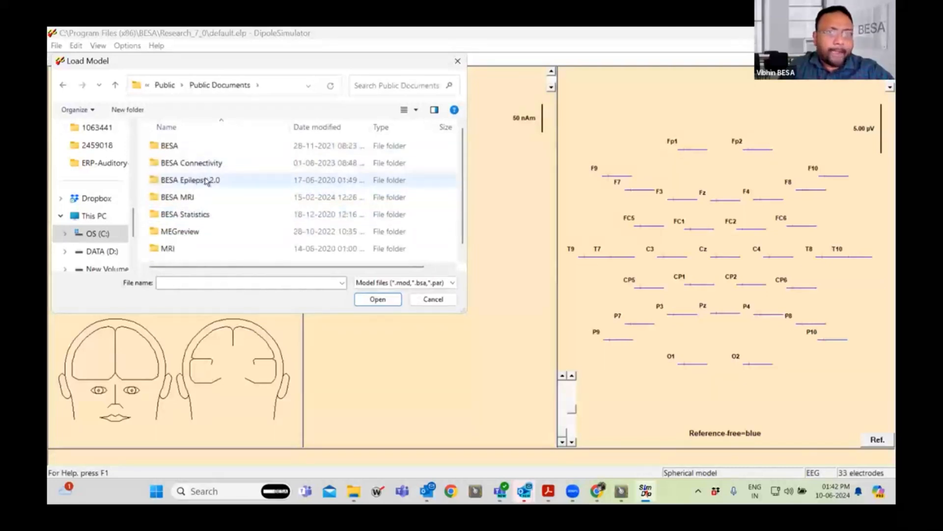
{"action": "double_click", "coordinate": [202, 150]}
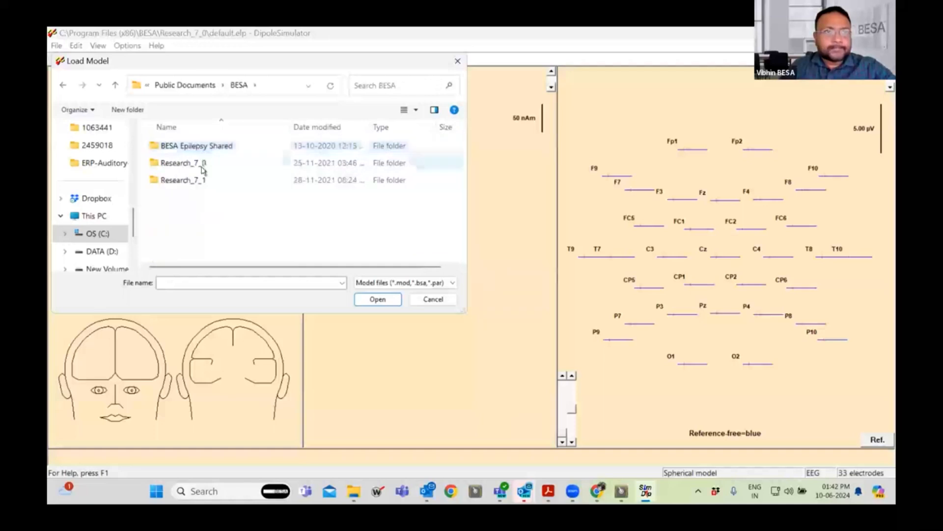
{"action": "double_click", "coordinate": [192, 183]}
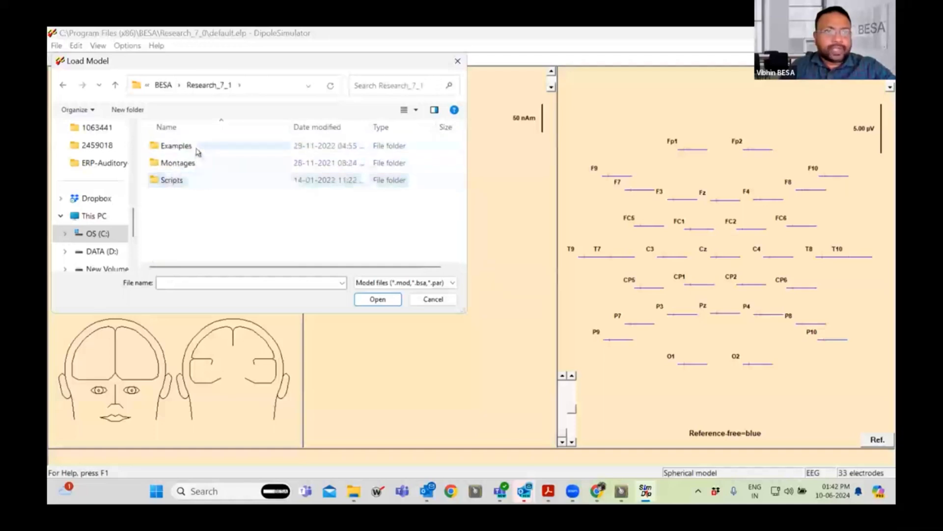
{"action": "left_click", "coordinate": [197, 150]}
{"action": "double_click", "coordinate": [197, 150]}
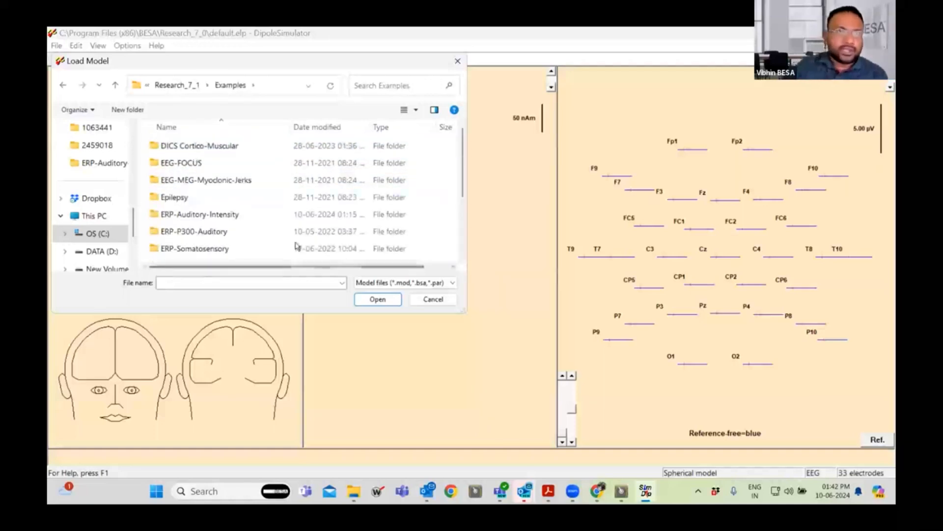
Load the model AC-2D-biphasic-synchronous from the Learn-by-Simulations folder.
{"action": "scroll", "coordinate": [238, 215], "scroll_direction": "down", "scroll_amount": 1}
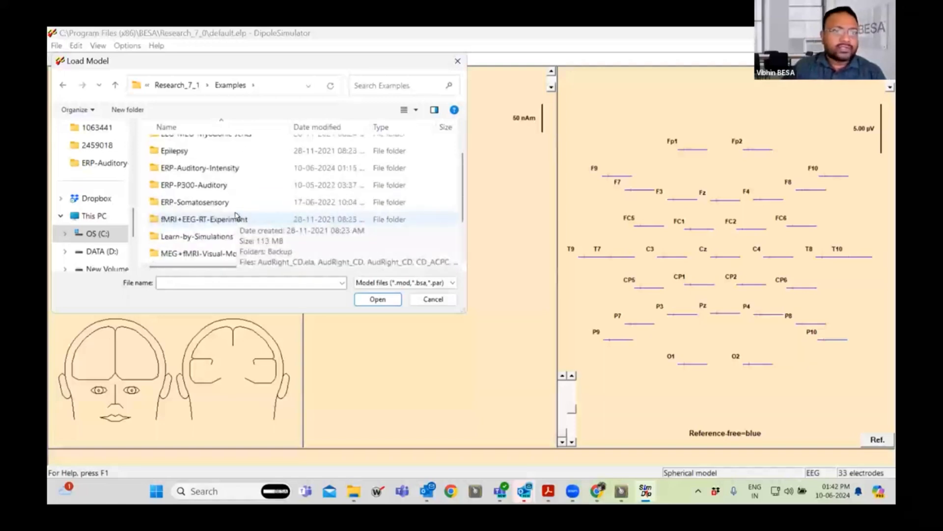
{"action": "scroll", "coordinate": [235, 216], "scroll_direction": "down", "scroll_amount": 1}
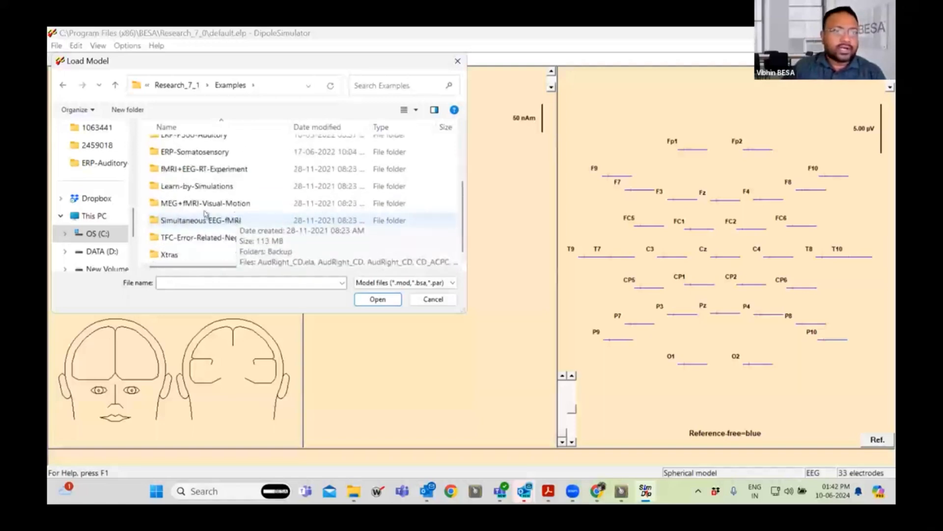
{"action": "double_click", "coordinate": [228, 186]}
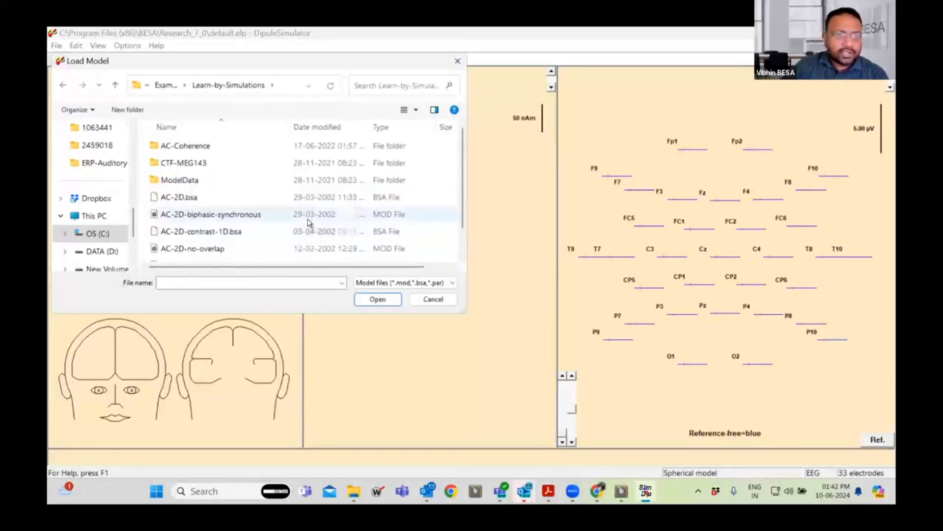
{"action": "scroll", "coordinate": [297, 222], "scroll_direction": "down", "scroll_amount": 1}
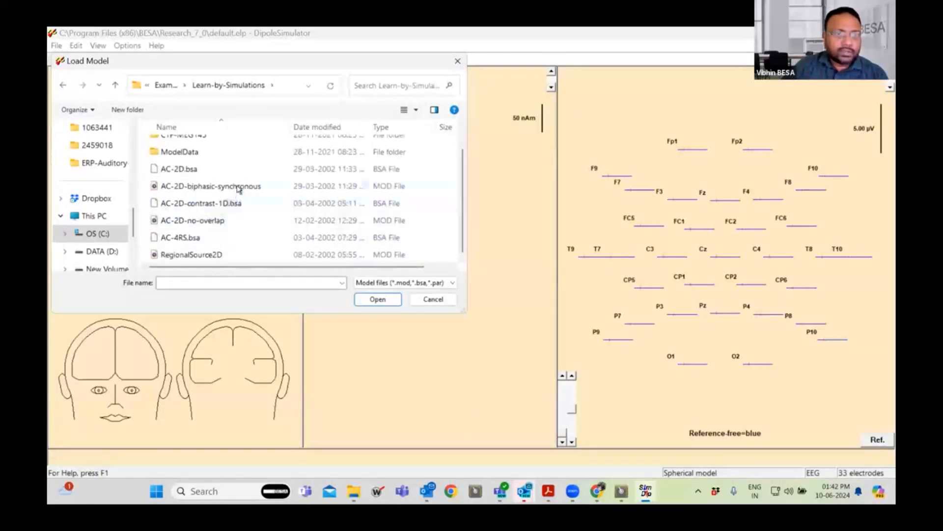
{"action": "double_click", "coordinate": [248, 191]}
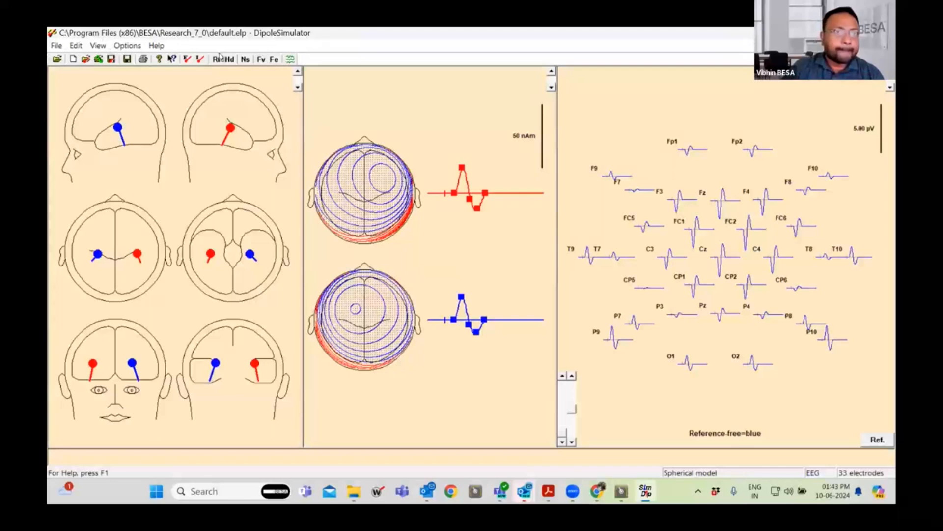
Set the high cutoff (low pass) filter frequency to 30 Hz and apply the filter settings.
{"action": "left_click", "coordinate": [275, 59]}
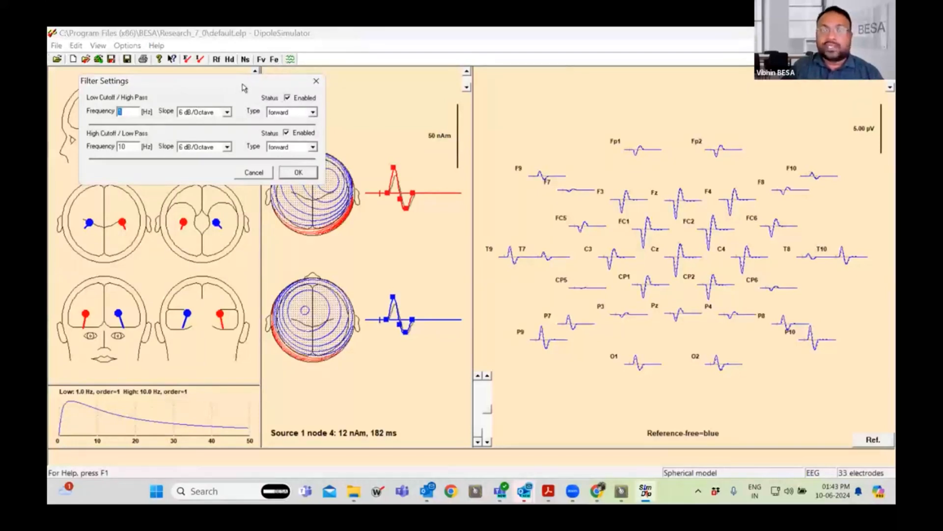
{"action": "left_click_drag", "start_coordinate": [244, 87], "coordinate": [257, 79]}
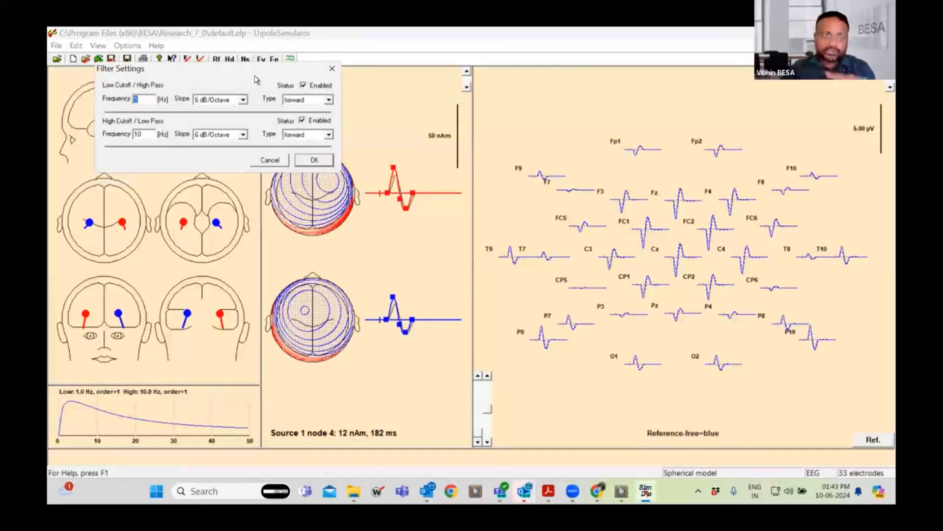
{"action": "double_click", "coordinate": [137, 134]}
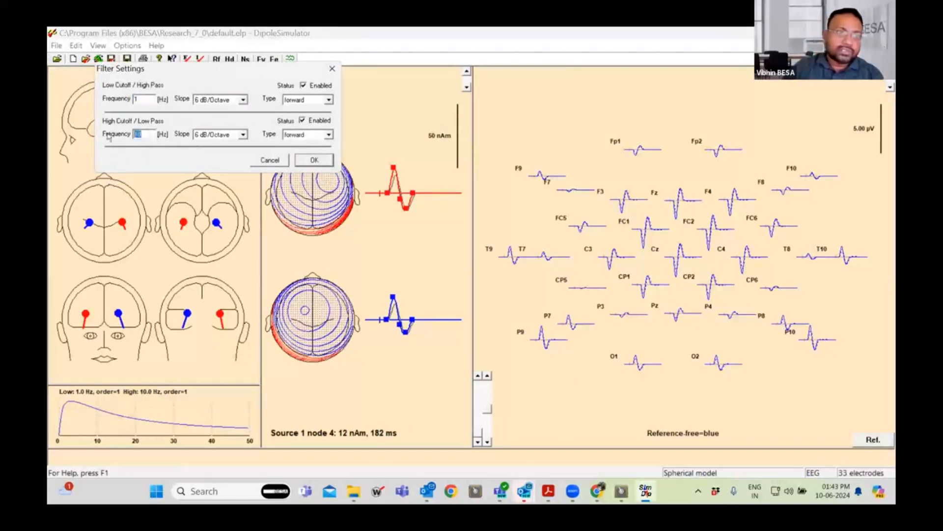
{"action": "type", "text": "3"}
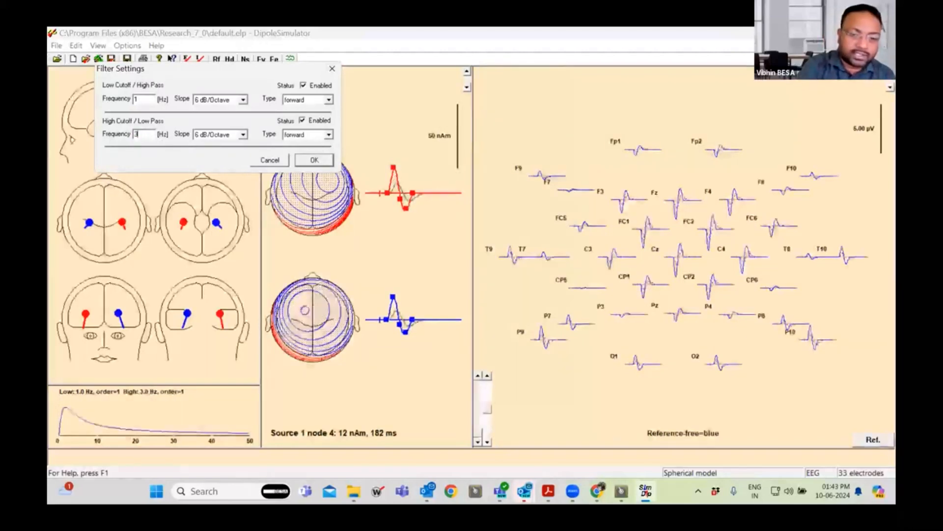
{"action": "type", "text": "0"}
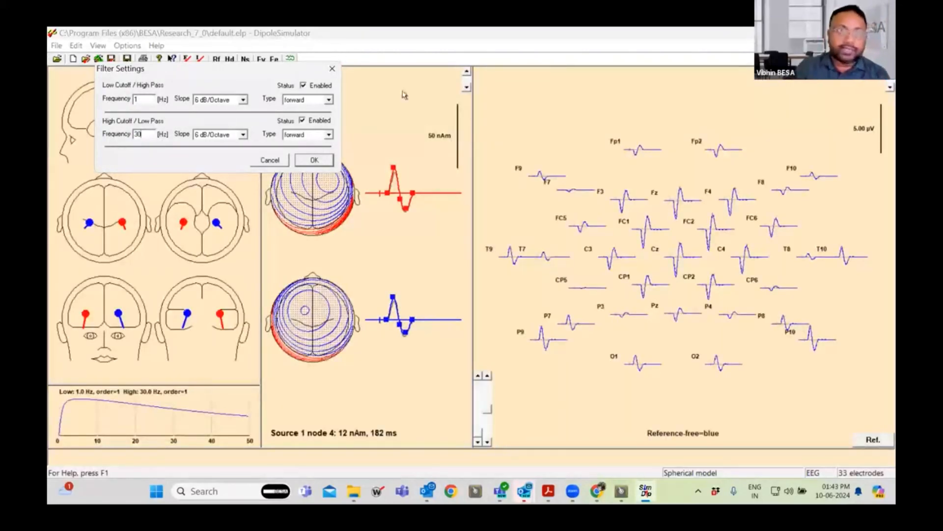
{"action": "double_click", "coordinate": [141, 98]}
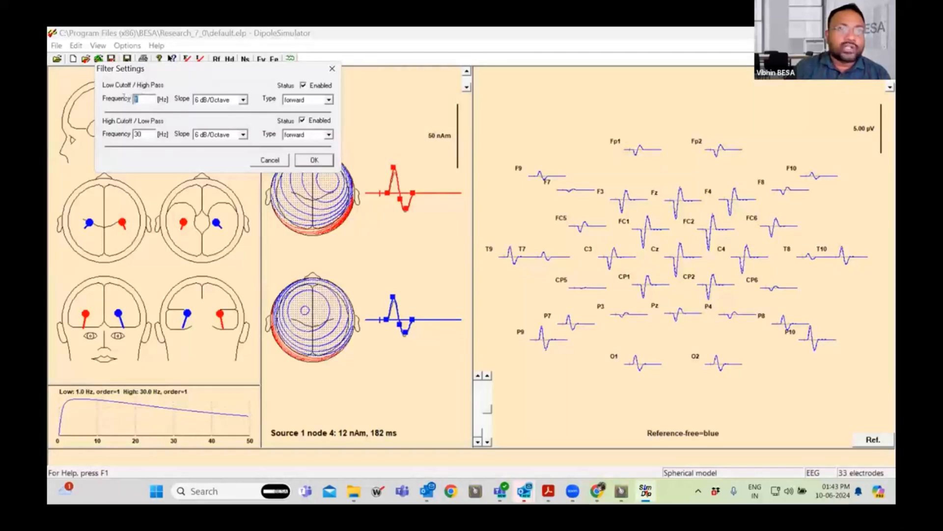
{"action": "left_click", "coordinate": [315, 160]}
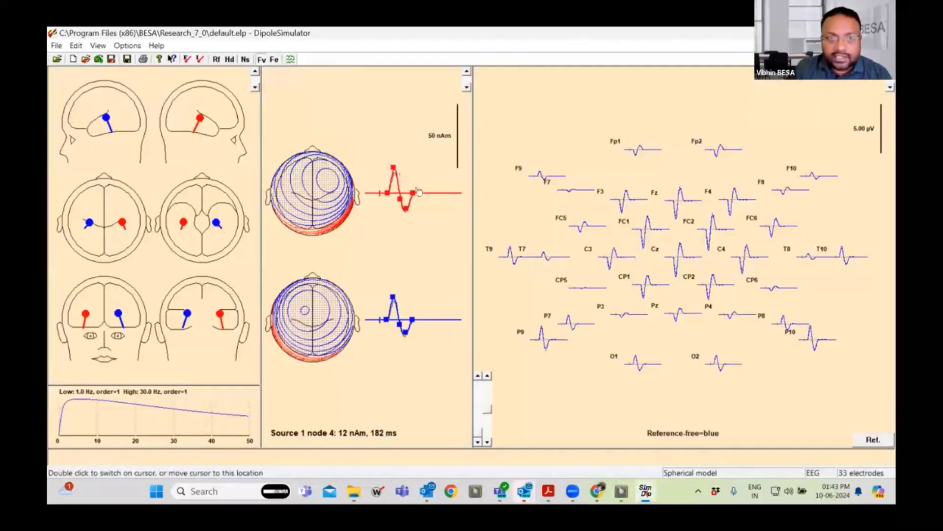
Stretch the red source's waveform by moving its last node later in time and enlarge its first peak to about -42 nAm.
{"action": "left_click_drag", "start_coordinate": [413, 193], "coordinate": [433, 193]}
{"action": "left_click_drag", "start_coordinate": [396, 162], "coordinate": [394, 139]}
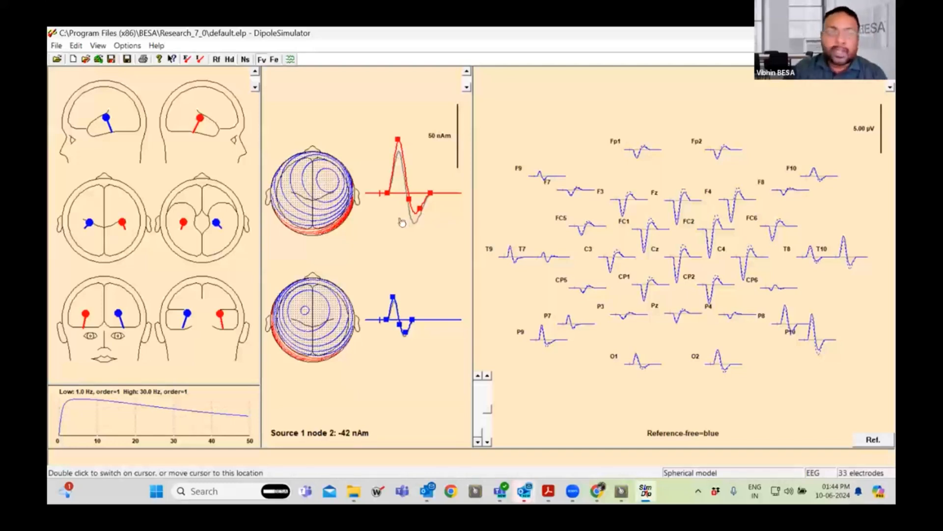
Open the filter settings and raise the low cutoff (high pass) frequency first to 3 Hz, then to 5 Hz.
{"action": "left_click", "coordinate": [274, 60]}
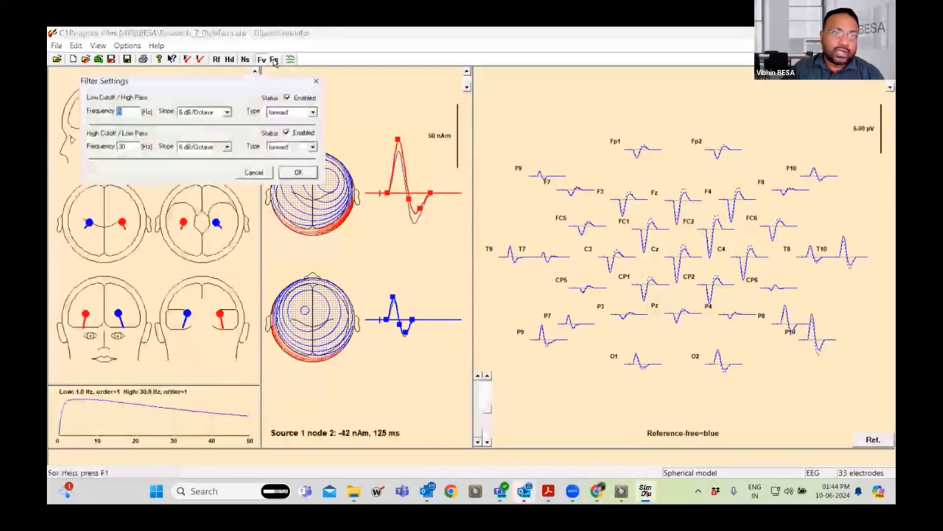
{"action": "left_click", "coordinate": [317, 81]}
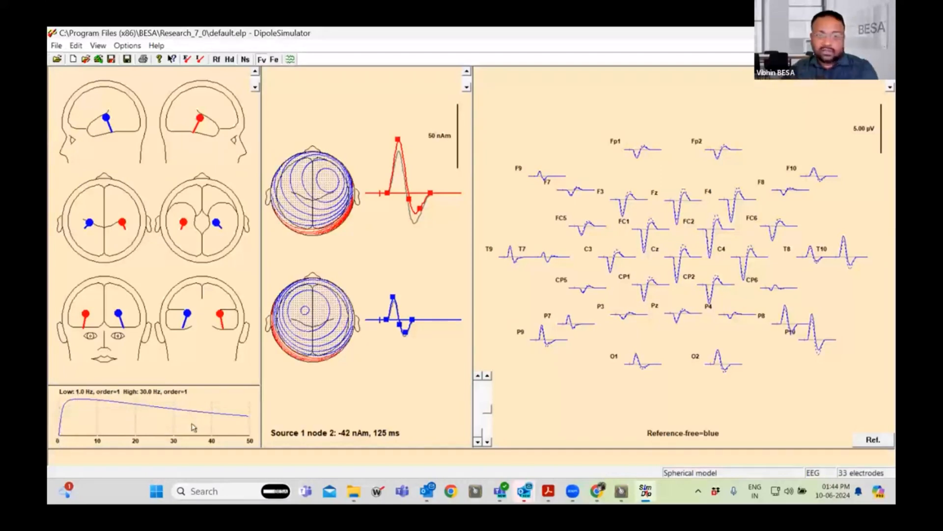
{"action": "left_click", "coordinate": [275, 60]}
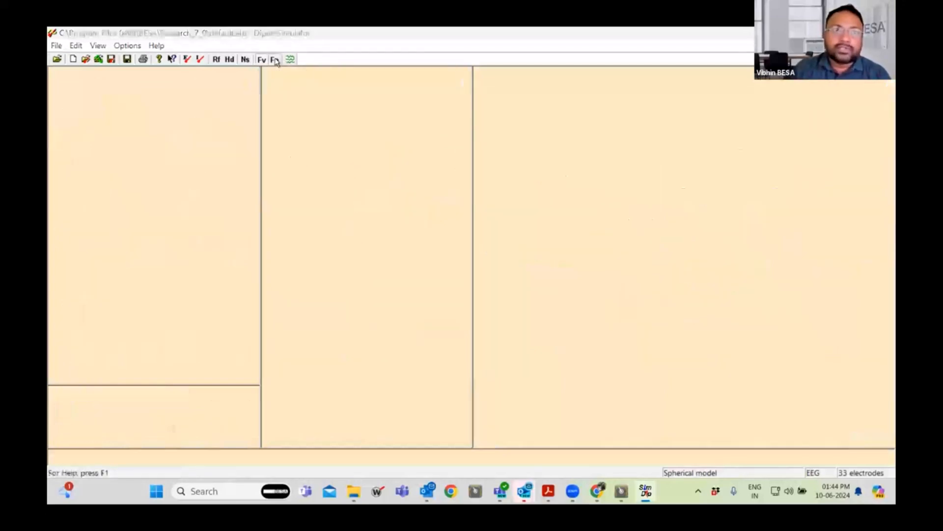
{"action": "left_click_drag", "start_coordinate": [222, 87], "coordinate": [195, 93]}
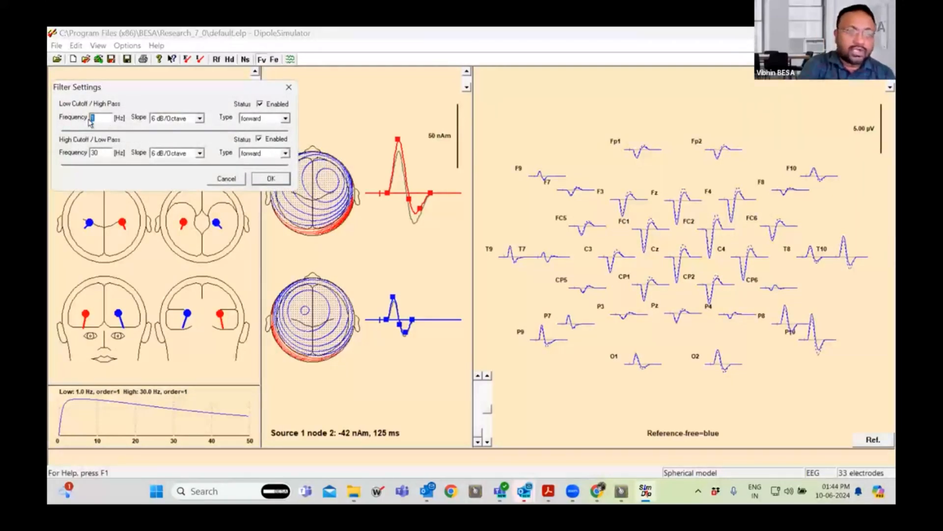
{"action": "type", "text": "3"}
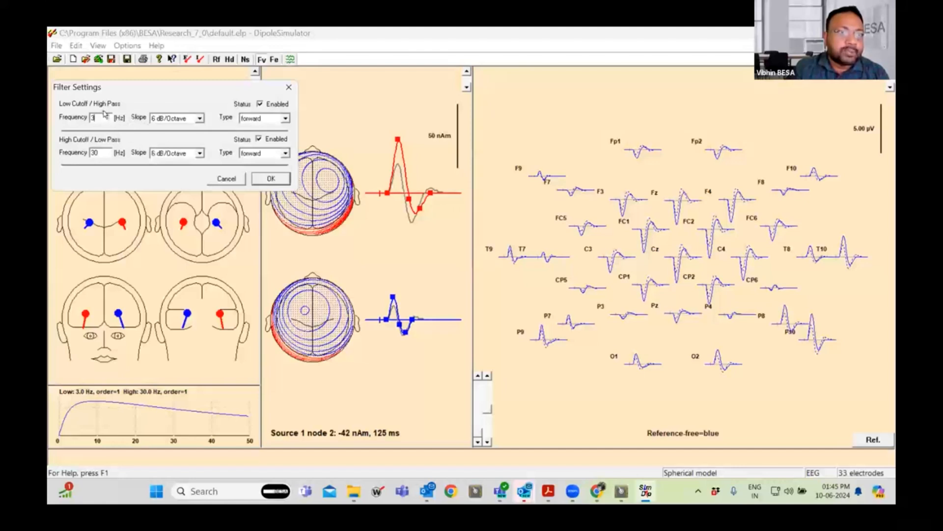
{"action": "type", "text": "5"}
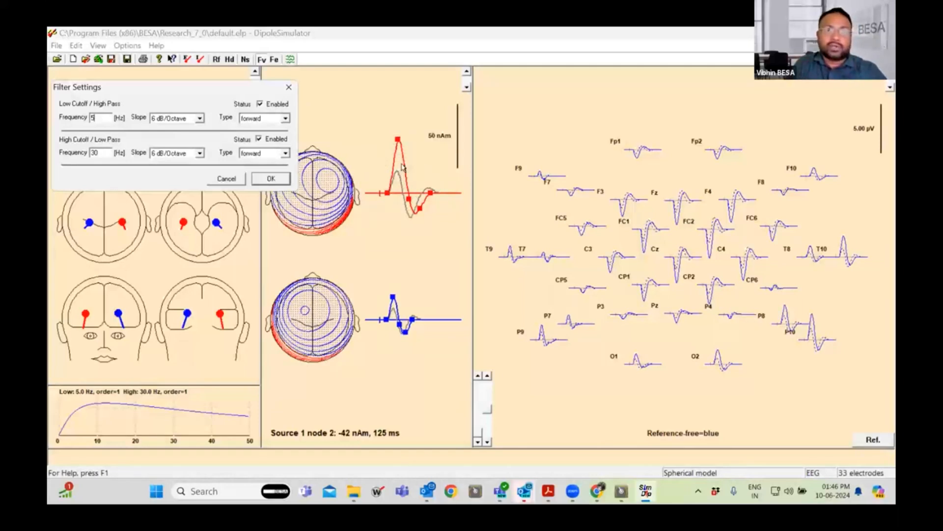
{"action": "key", "text": "ctrl"}
{"action": "key", "text": "ctrl"}
{"action": "key", "text": "ctrl"}
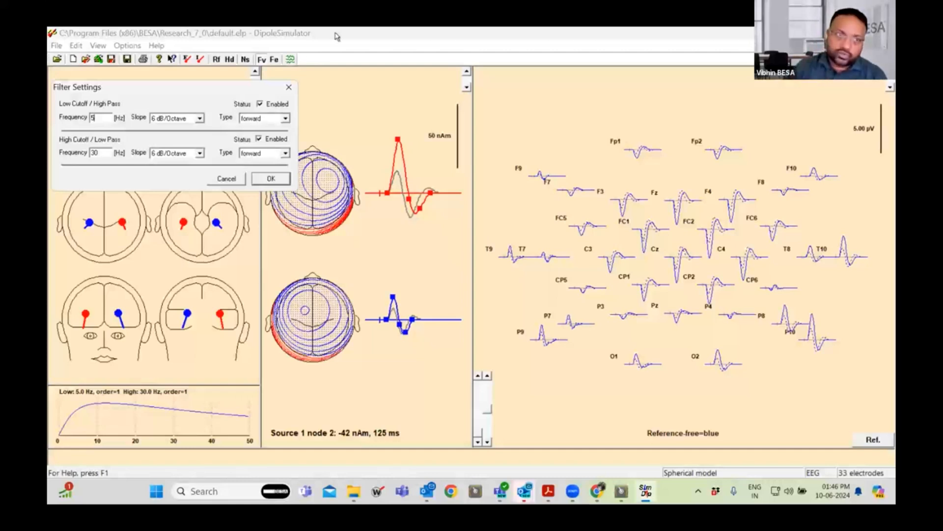
Set the low cutoff filter's slope to 48 dB/Octave, then switch its type to zero phase.
{"action": "left_click", "coordinate": [199, 118]}
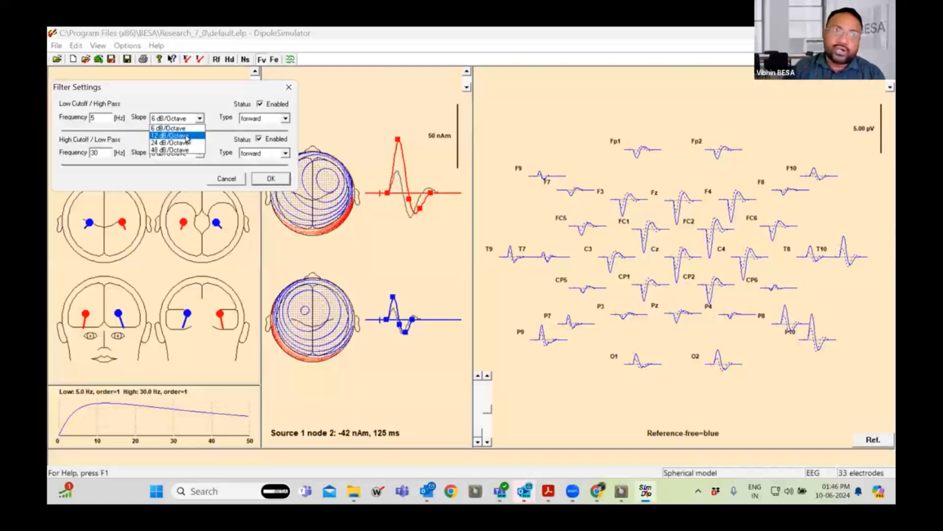
{"action": "left_click", "coordinate": [184, 152]}
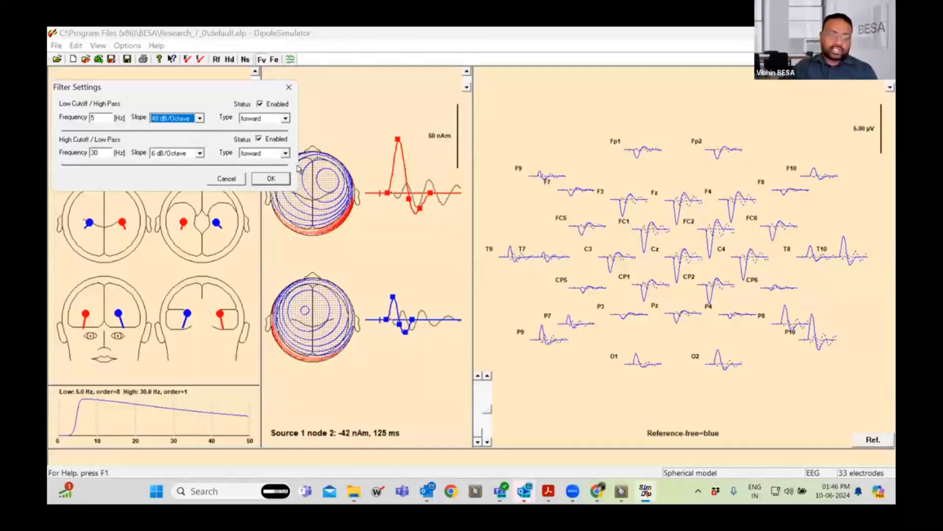
{"action": "key", "text": "ctrl"}
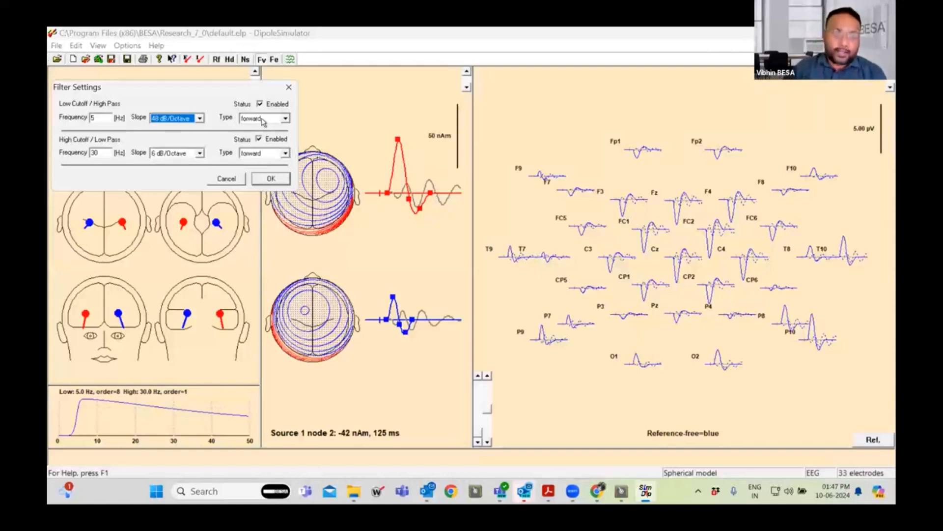
{"action": "left_click", "coordinate": [254, 121]}
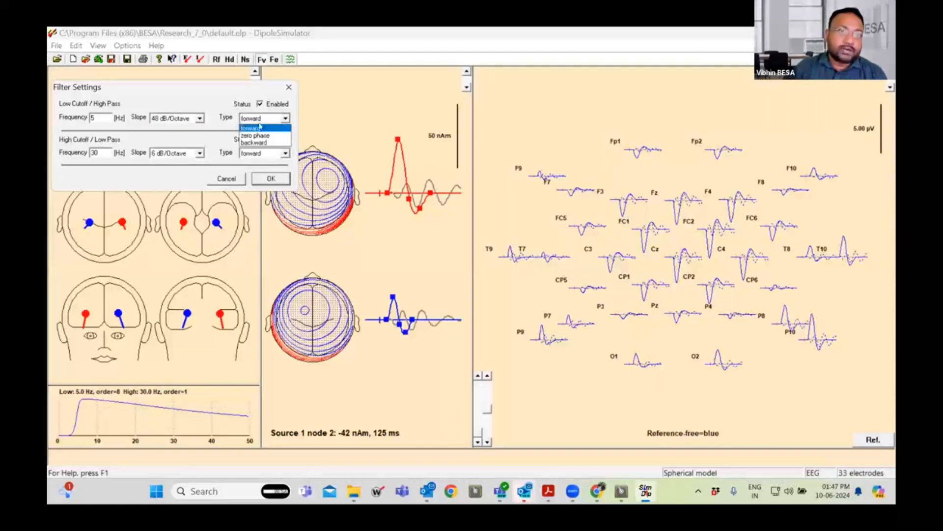
{"action": "left_click", "coordinate": [261, 136]}
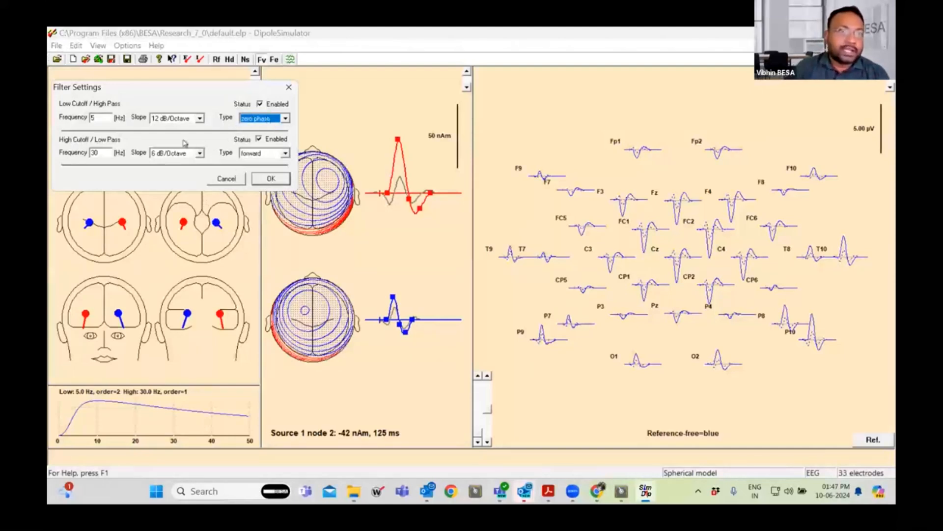
Set the low cutoff frequency to 1 Hz and the high cutoff (low pass) frequency to 10 Hz.
{"action": "left_click_drag", "start_coordinate": [101, 119], "coordinate": [67, 122]}
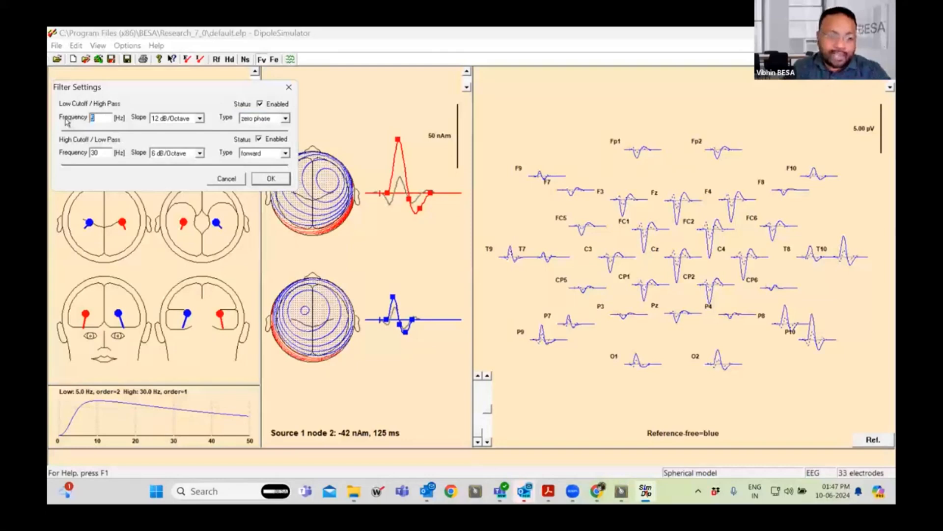
{"action": "type", "text": "1"}
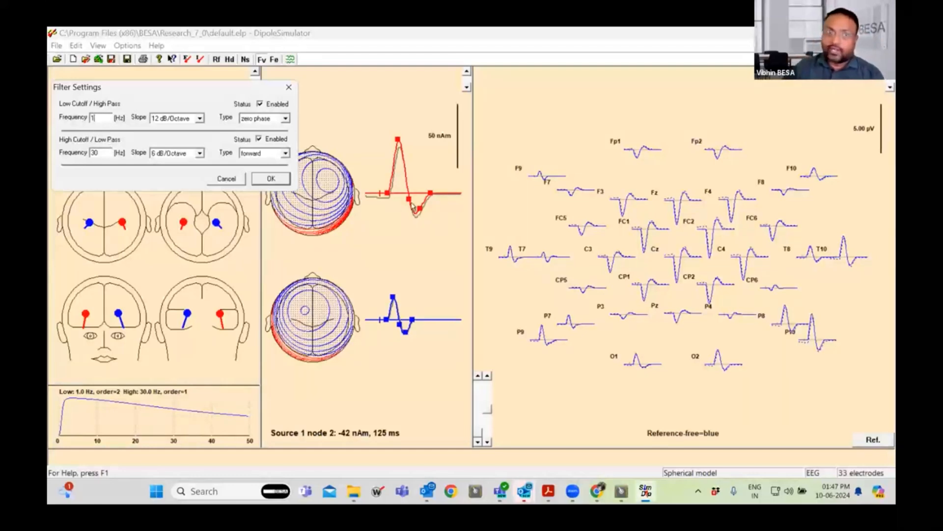
{"action": "left_click_drag", "start_coordinate": [104, 154], "coordinate": [83, 165]}
{"action": "type", "text": "10"}
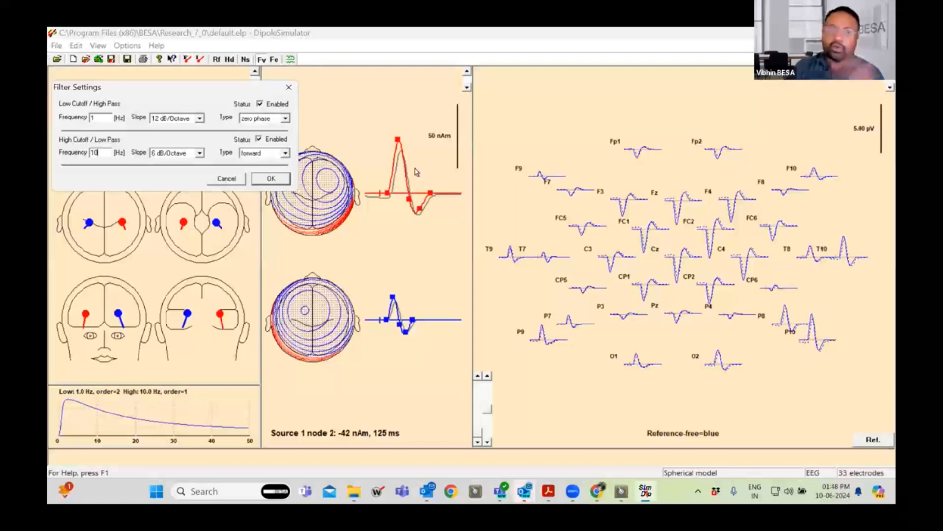
Lower the high cutoff (low pass) frequency to 6 Hz.
{"action": "double_click", "coordinate": [95, 153]}
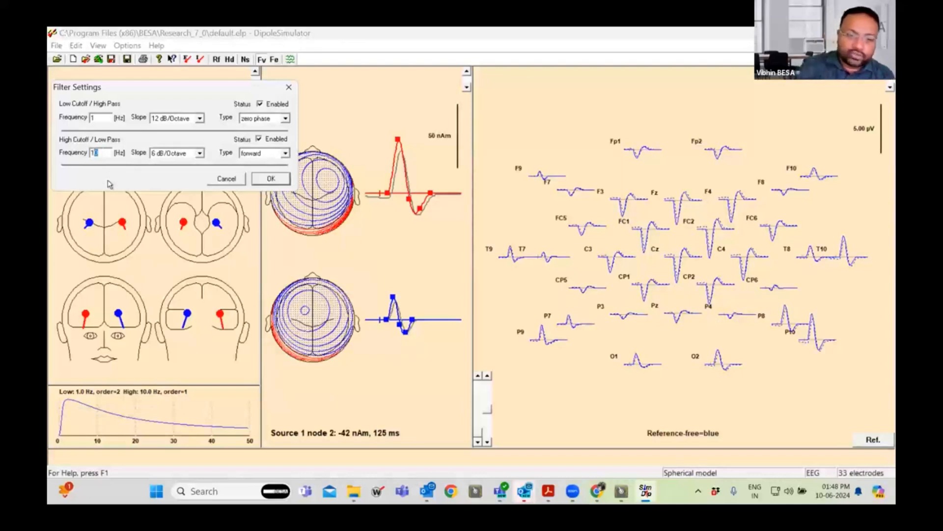
{"action": "type", "text": "6"}
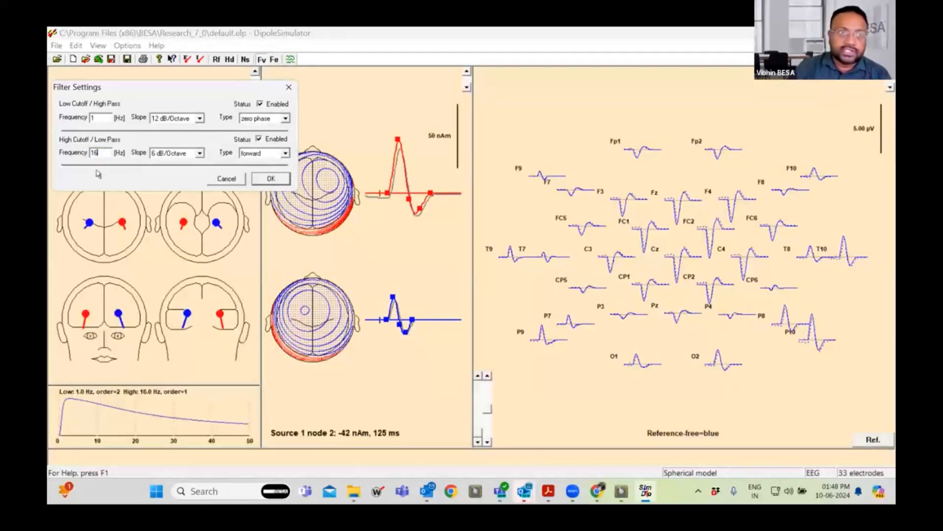
{"action": "double_click", "coordinate": [94, 152]}
{"action": "type", "text": "6"}
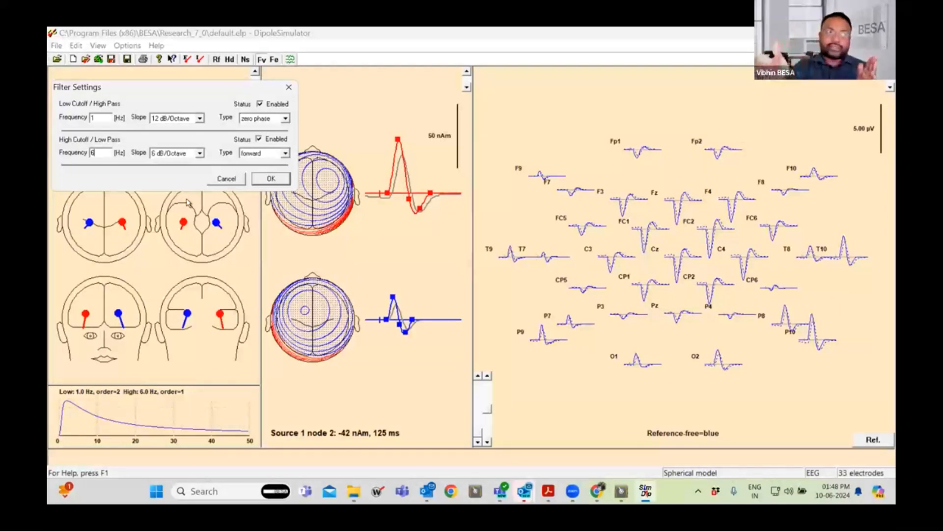
Replace the high cutoff (low pass) frequency with 30 Hz.
{"action": "key", "text": "BackSpace"}
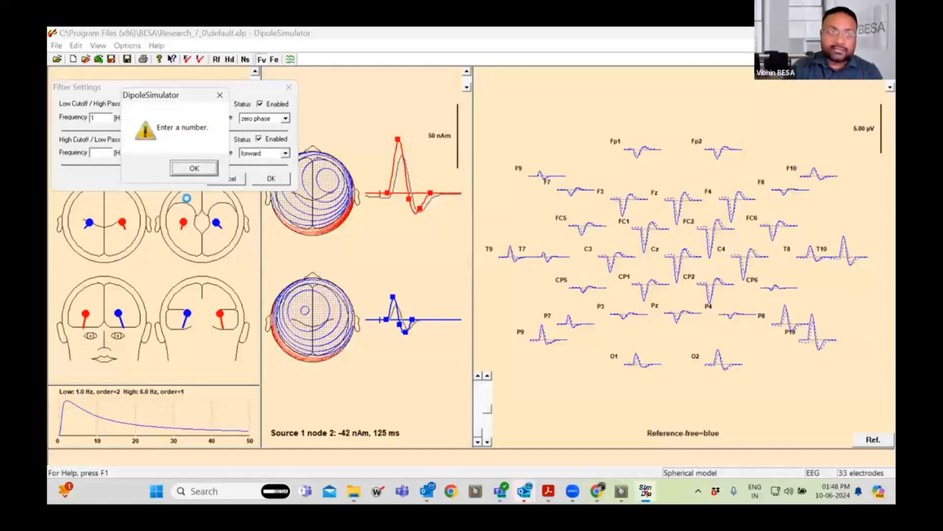
{"action": "key", "text": "Return"}
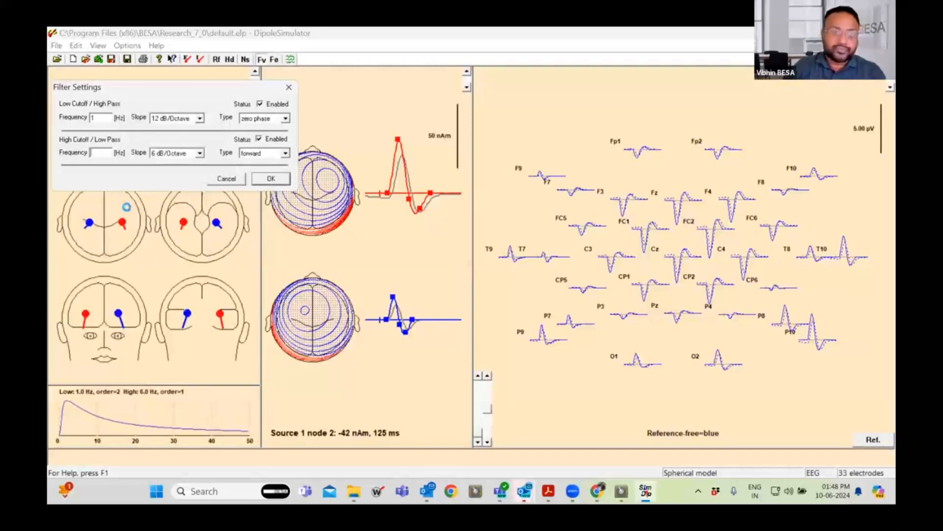
{"action": "type", "text": "30"}
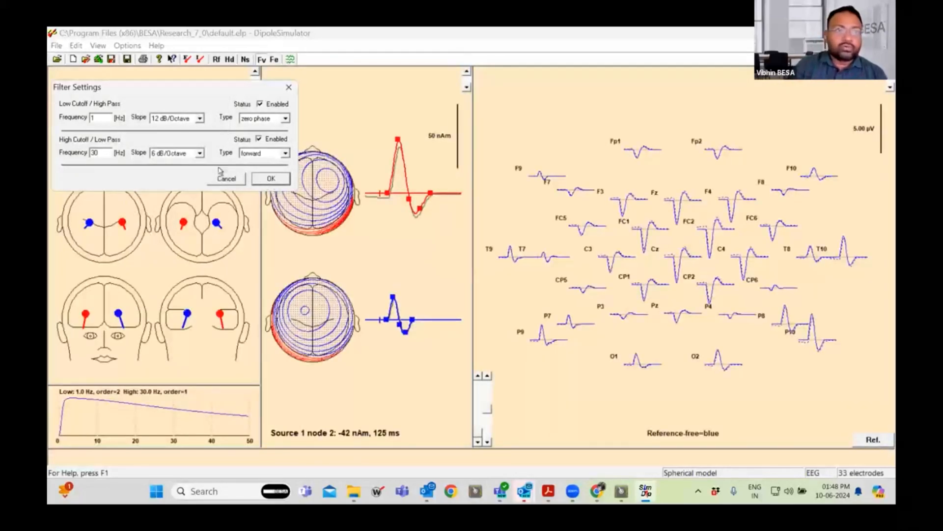
Choose a 12 dB/Octave slope for both the low and high cutoff filters and apply the filter settings.
{"action": "left_click", "coordinate": [197, 120]}
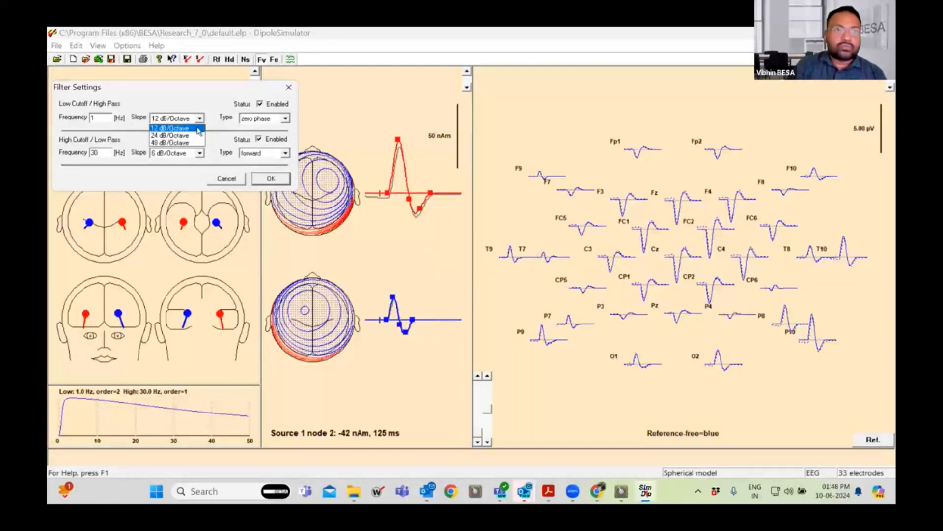
{"action": "left_click", "coordinate": [165, 129]}
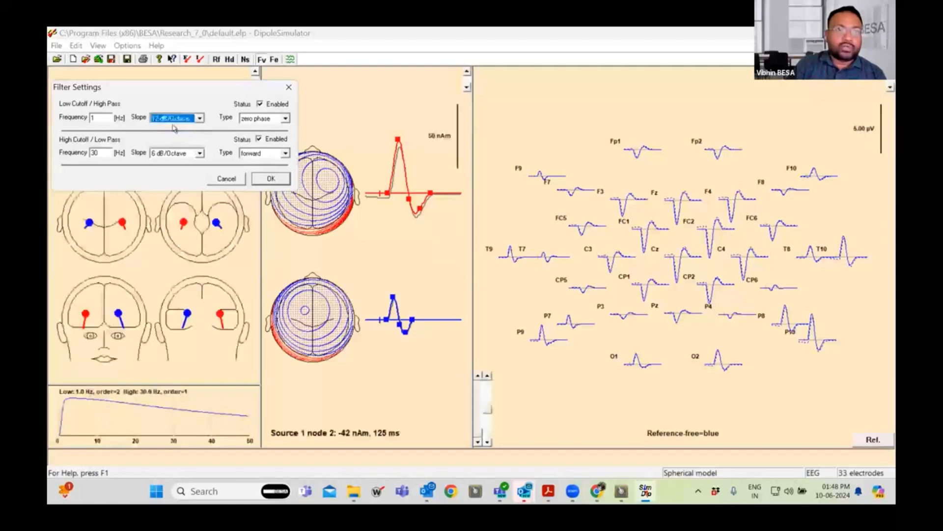
{"action": "left_click", "coordinate": [184, 157]}
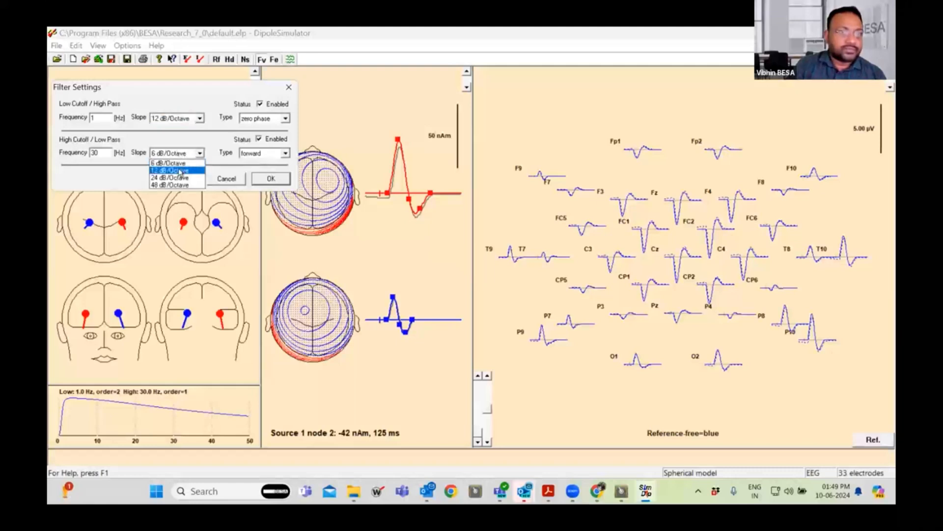
{"action": "left_click", "coordinate": [181, 170]}
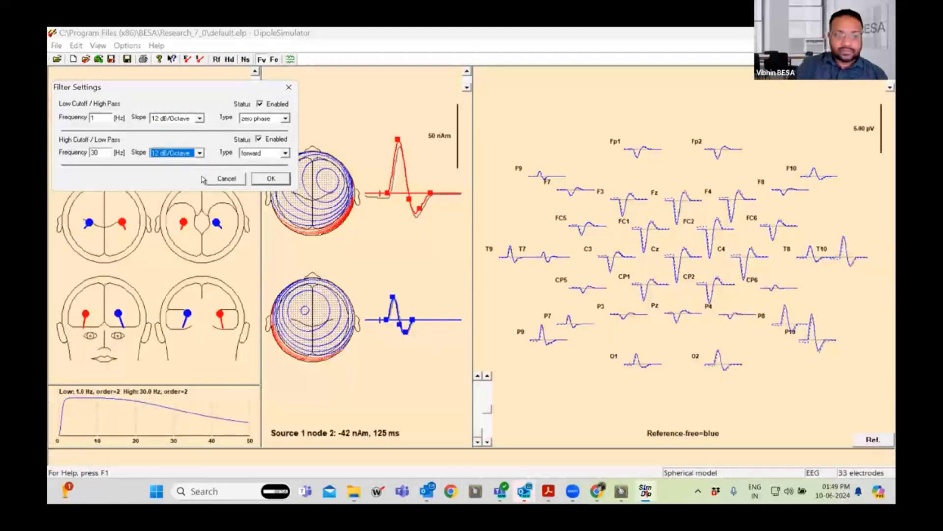
{"action": "left_click", "coordinate": [271, 179]}
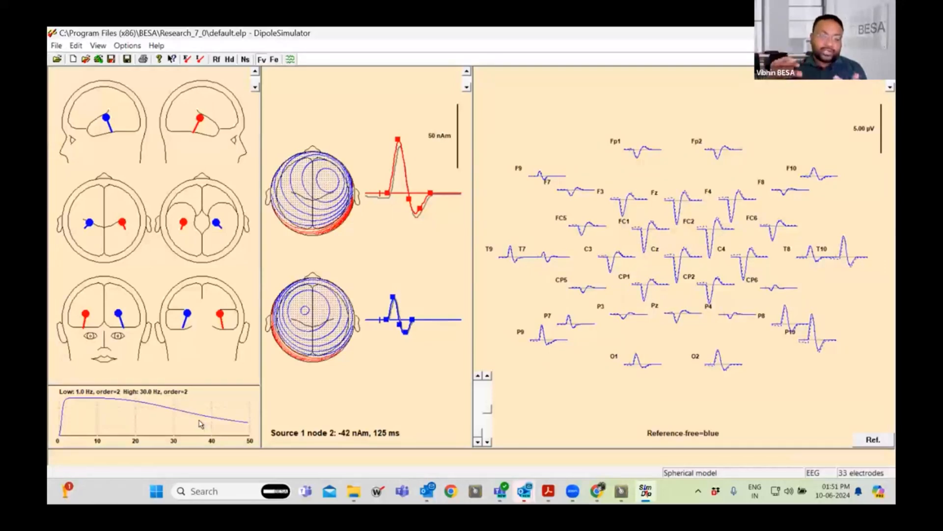
Reopen the filter settings and set the low cutoff filter to 5 Hz with a 48 dB/Octave slope.
{"action": "left_click", "coordinate": [274, 60]}
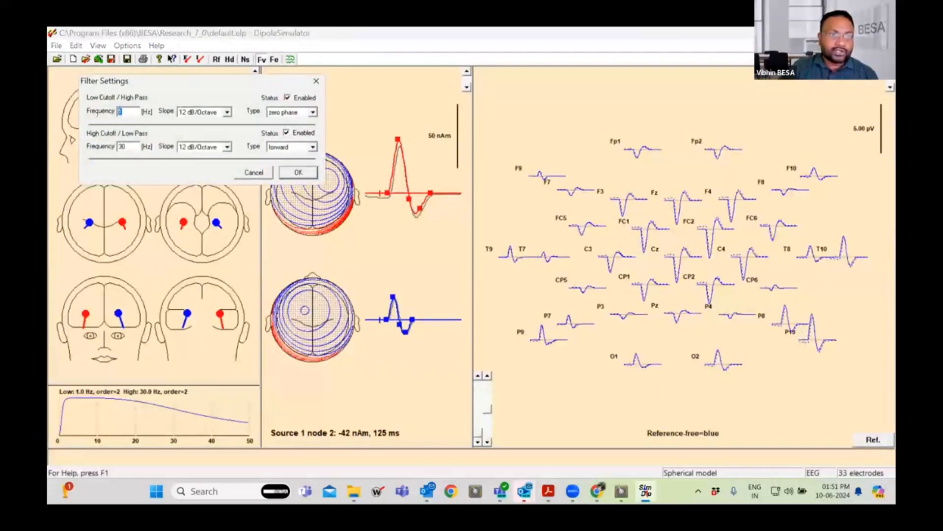
{"action": "type", "text": "5"}
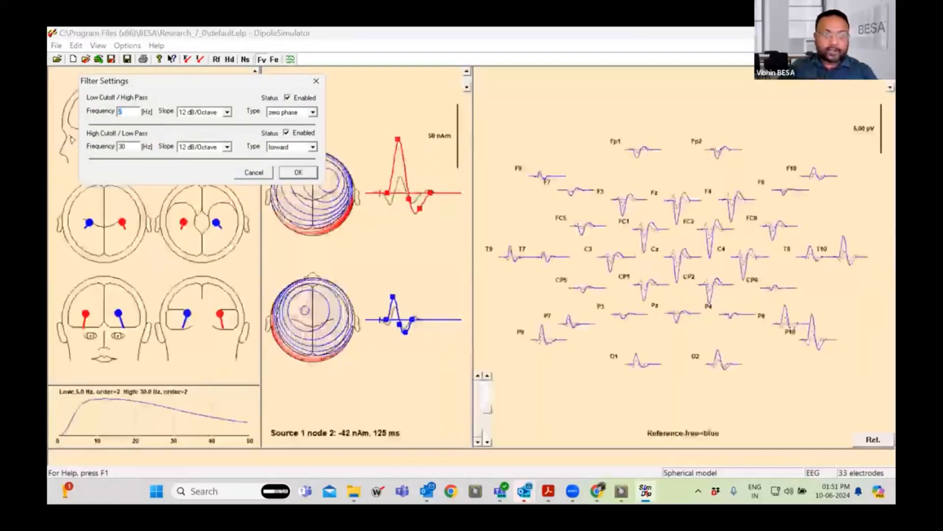
{"action": "left_click", "coordinate": [227, 112]}
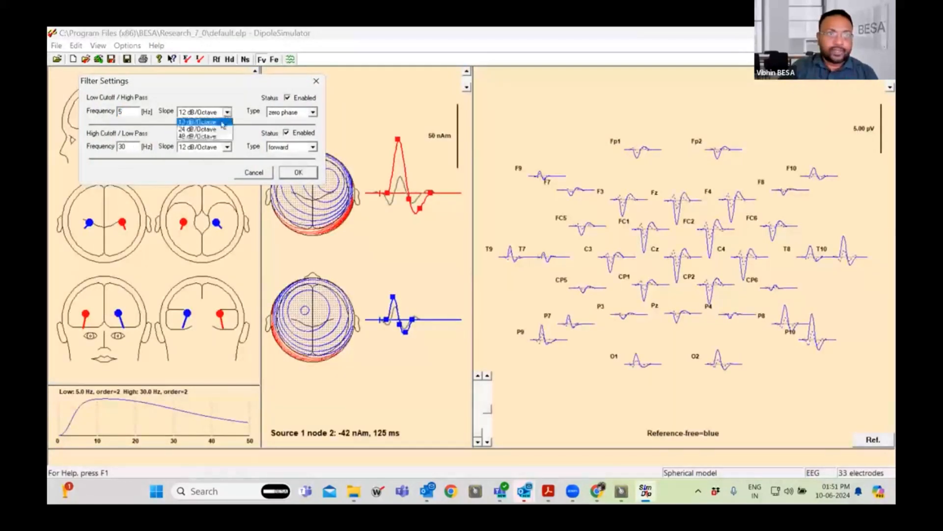
{"action": "left_click", "coordinate": [212, 138]}
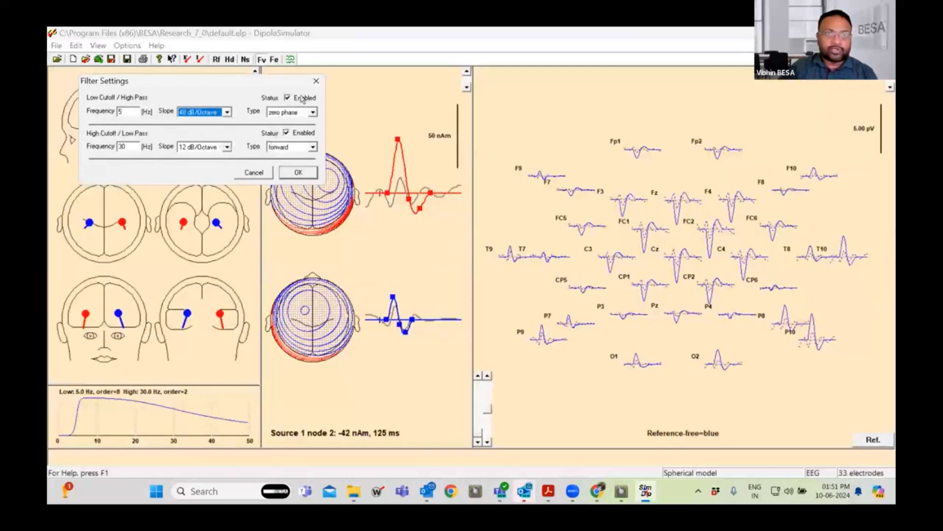